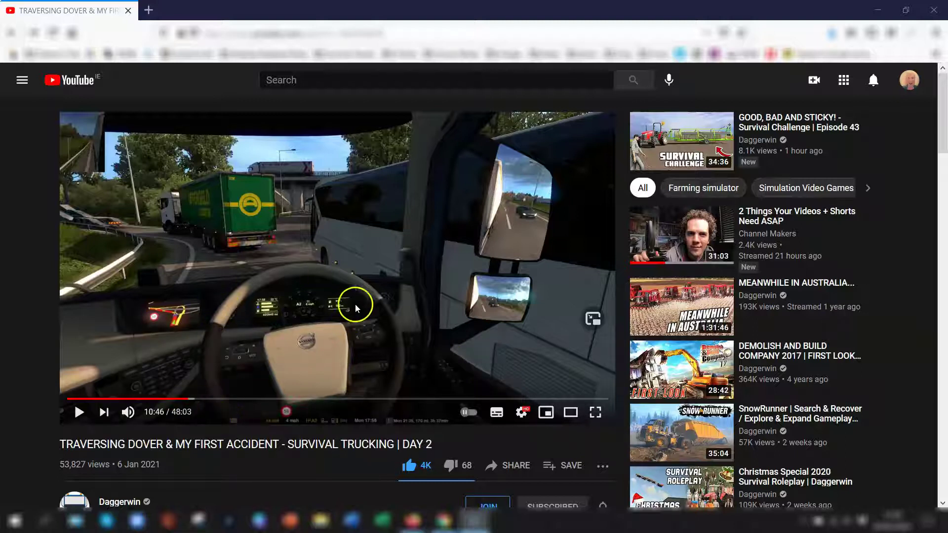
Play the video briefly, pause it and turn on its subtitles
mouse_move(138, 410)
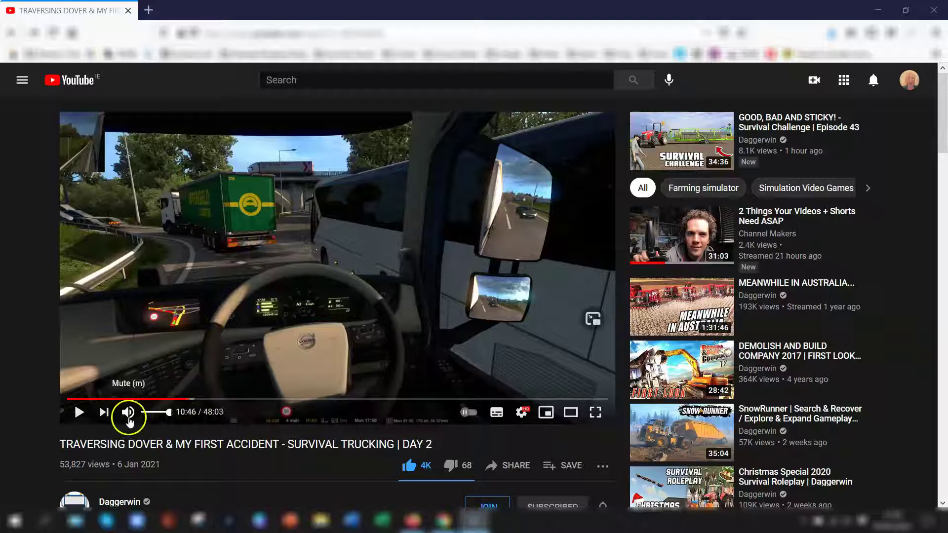
left_click(80, 412)
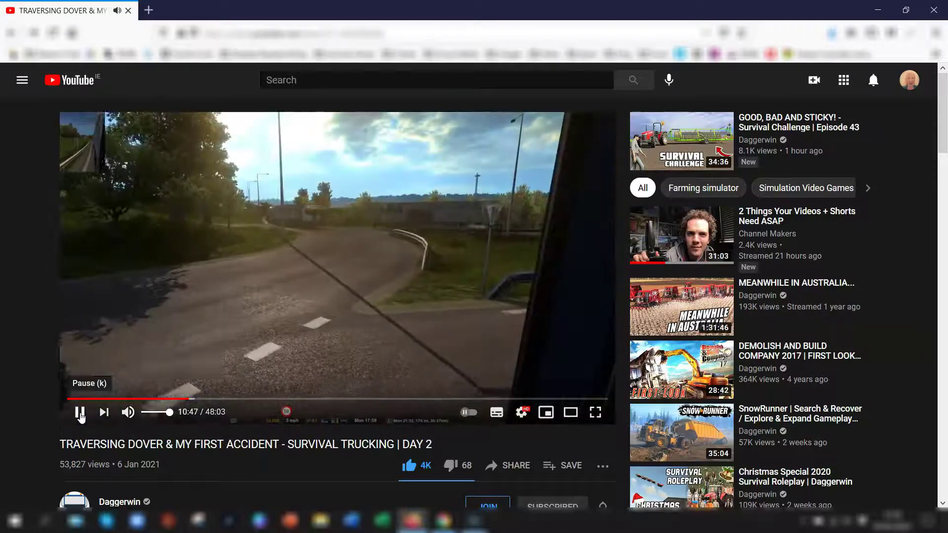
left_click(80, 413)
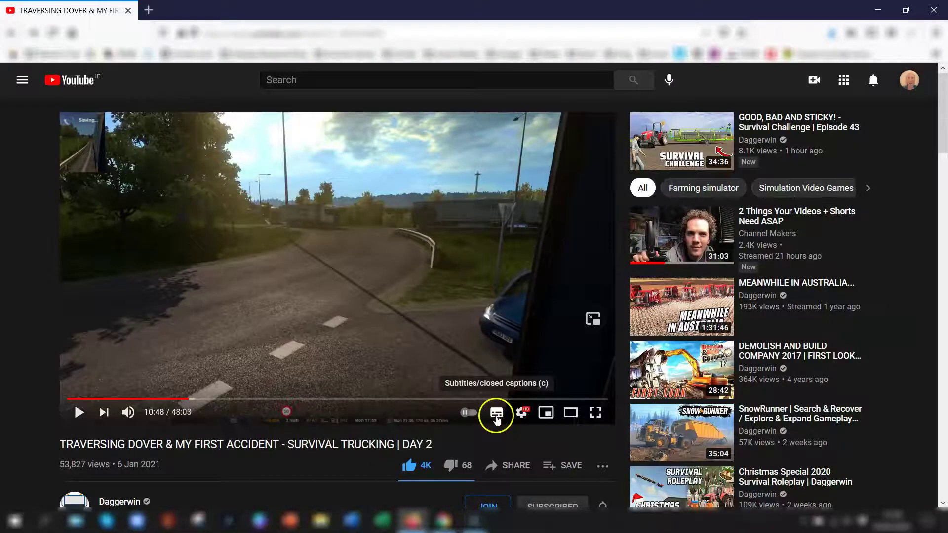
left_click(502, 416)
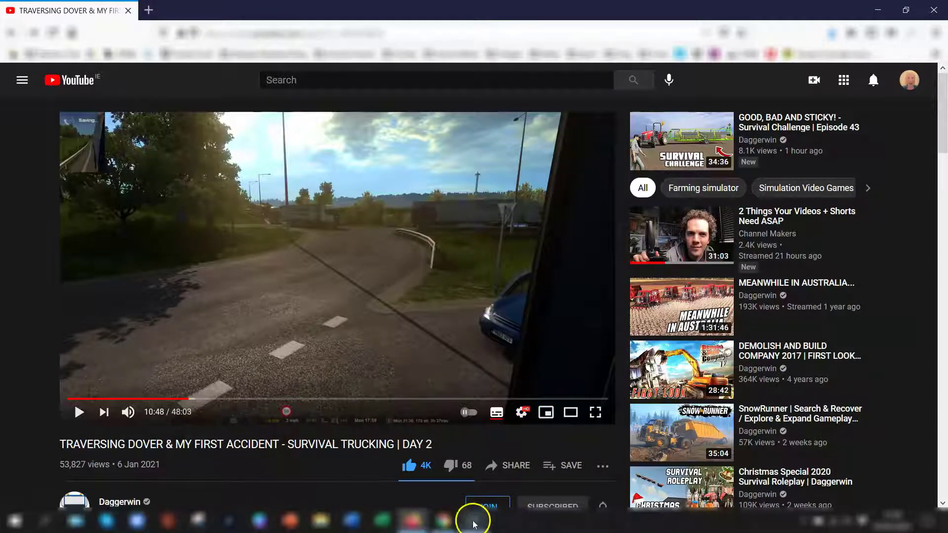
Switch to the other browser window, turn on closed captions for the same video, and return to the first window
left_click(446, 525)
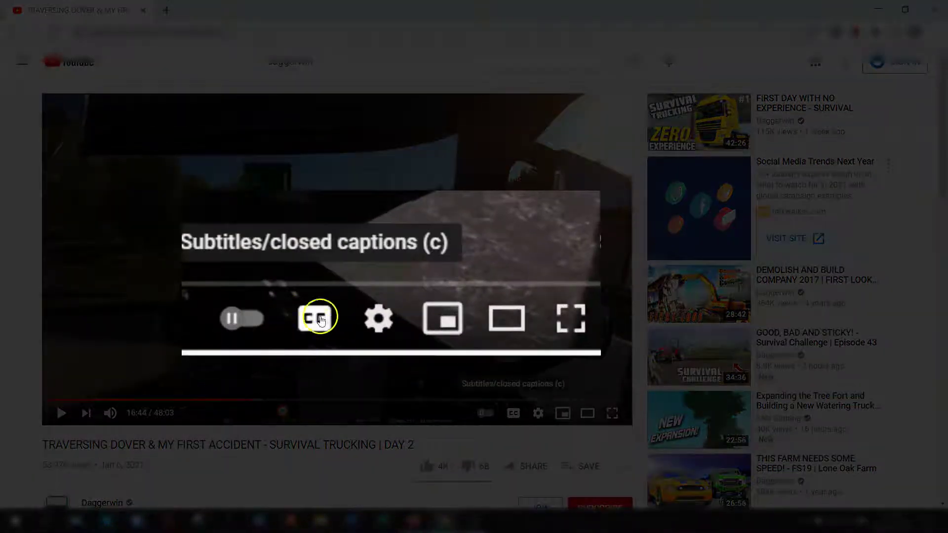
left_click(314, 316)
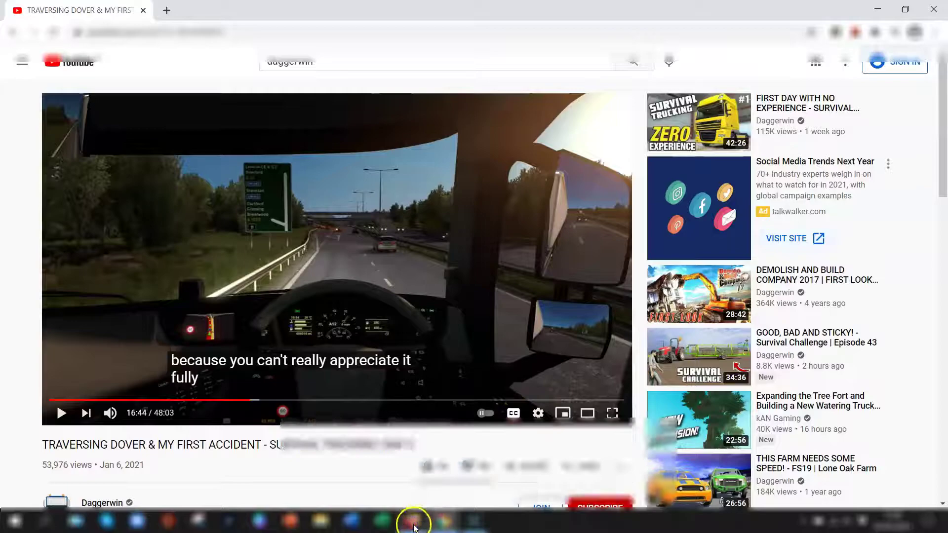
left_click(482, 470)
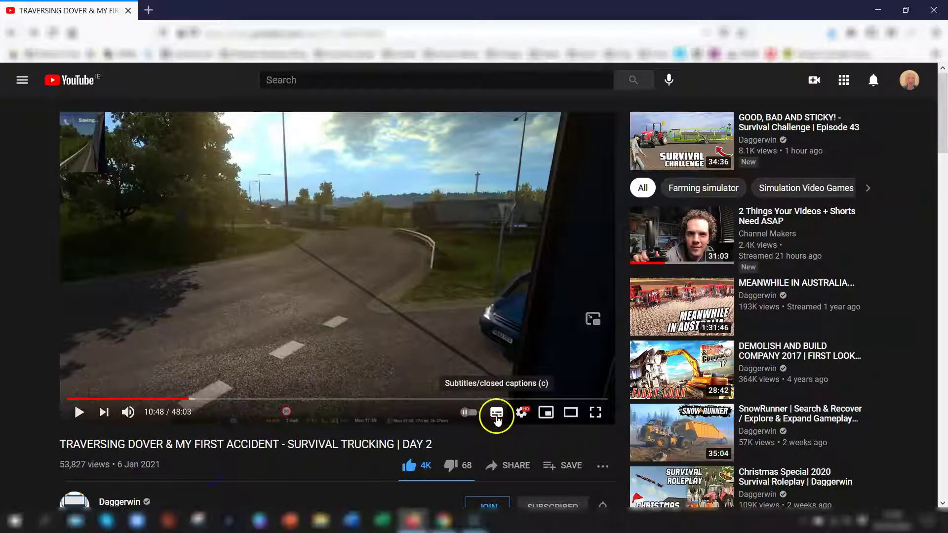
Toggle the video's subtitles, leave them turned on, and play a short section with them before pausing
left_click(500, 414)
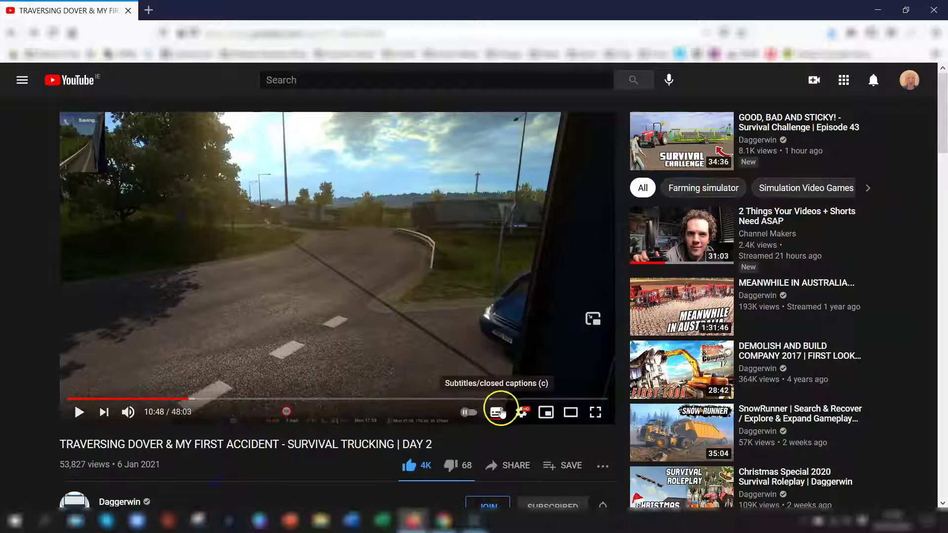
left_click(497, 417)
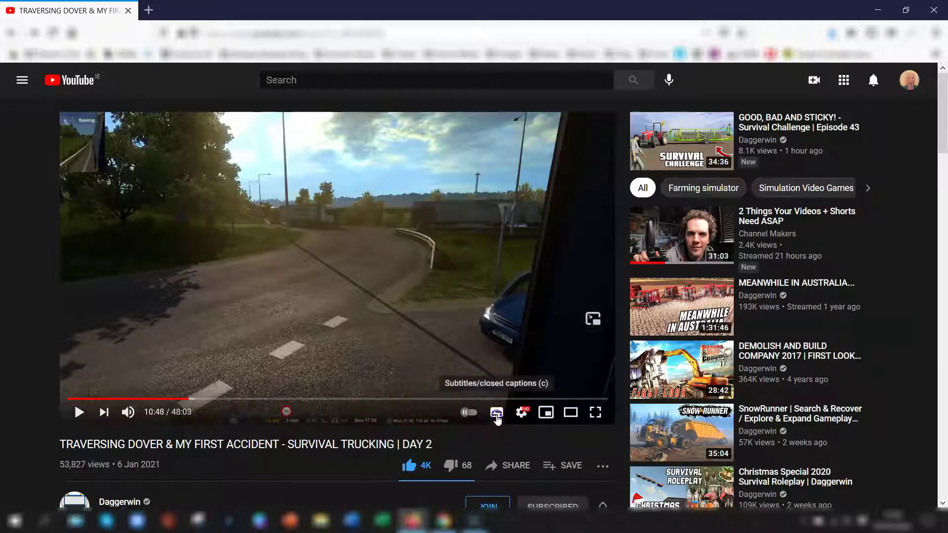
left_click(498, 417)
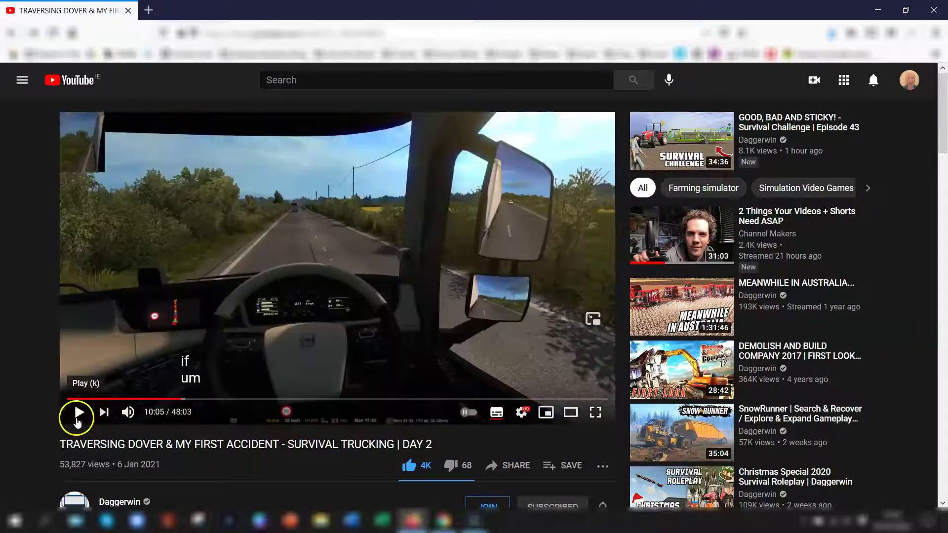
left_click(79, 412)
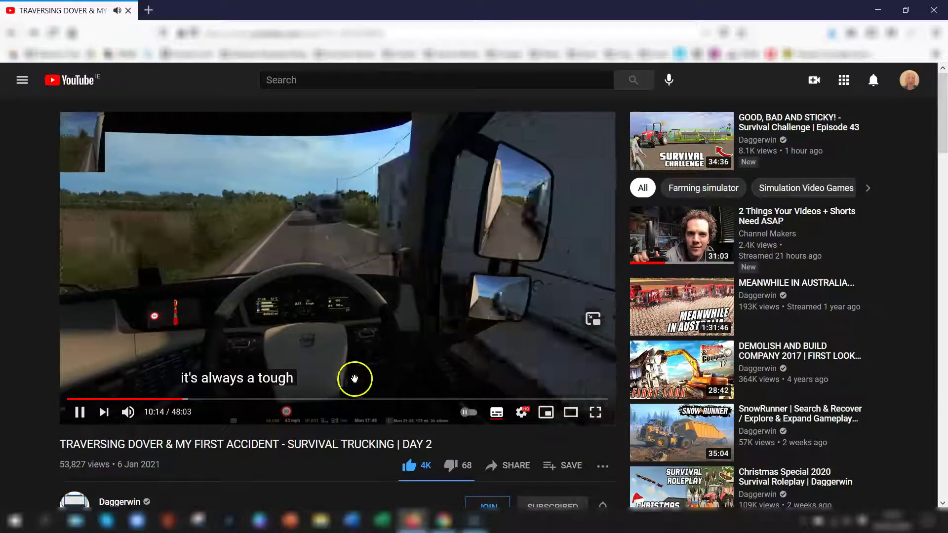
left_click(79, 412)
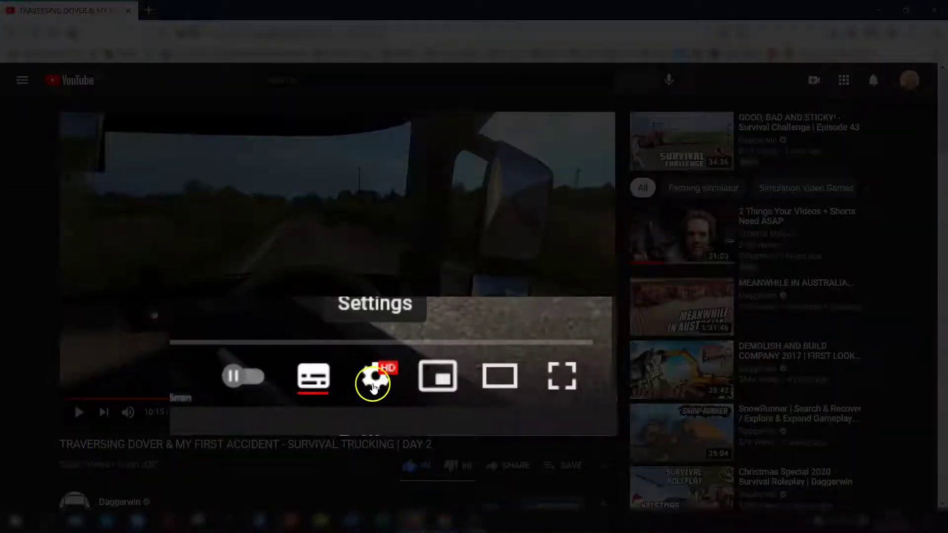
Review the subtitle appearance options and set the subtitles' background colour to yellow
left_click(377, 376)
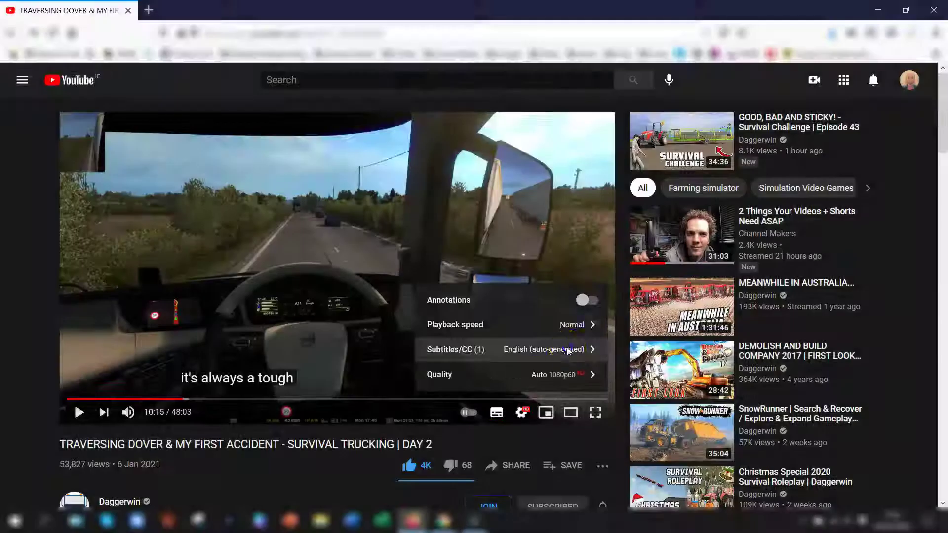
left_click(568, 351)
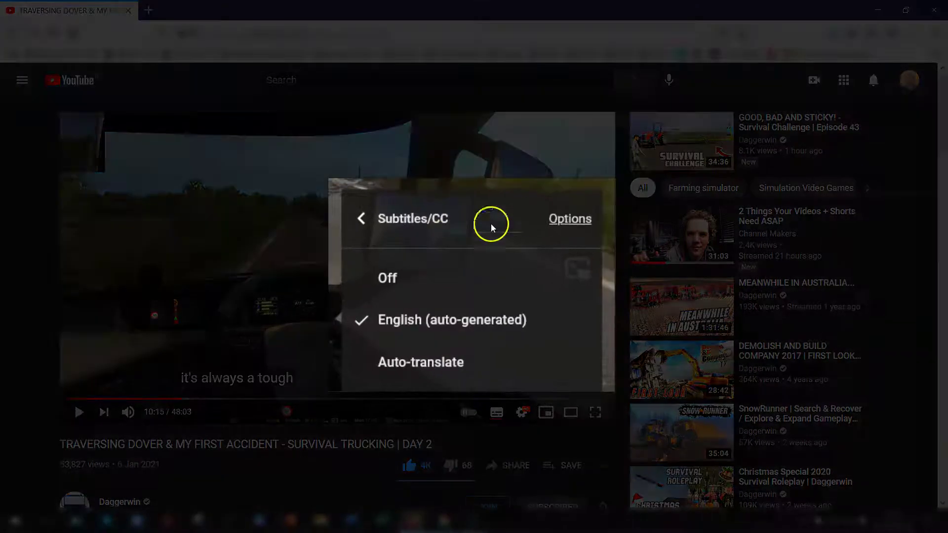
left_click(579, 221)
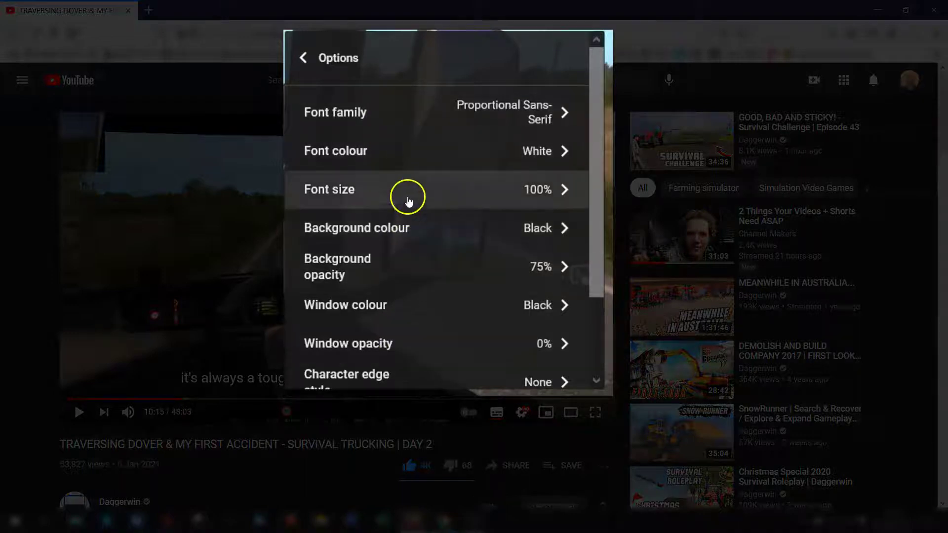
scroll(450, 238, "down", 1)
scroll(451, 239, "down", 1)
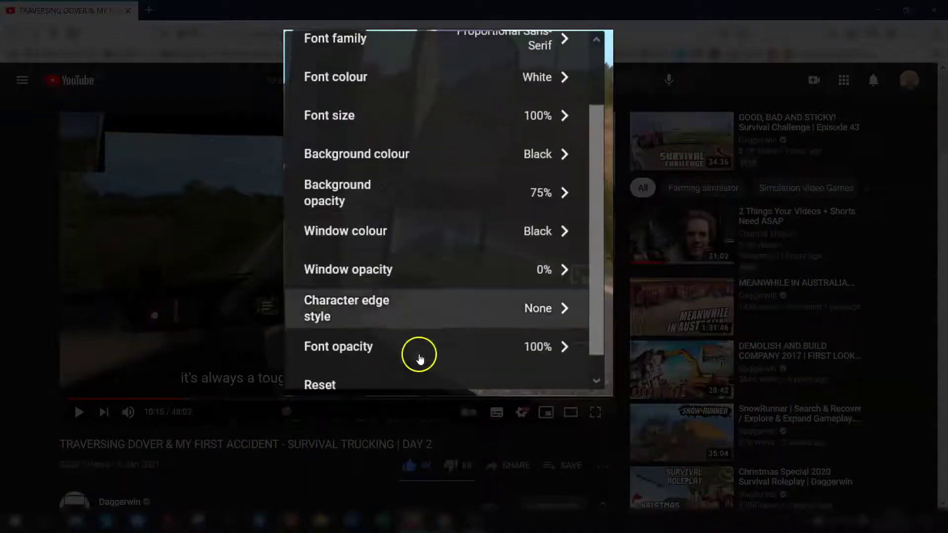
scroll(400, 296, "up", 2)
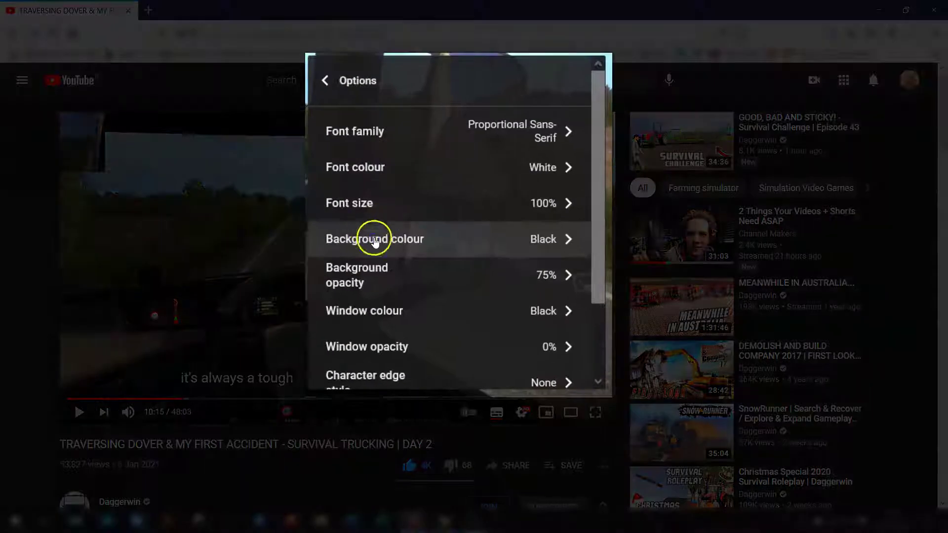
left_click(375, 241)
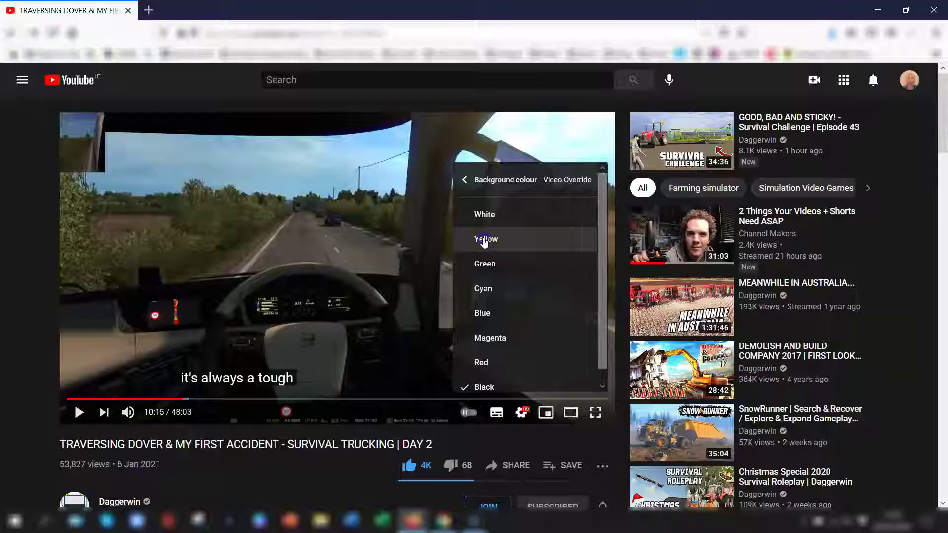
left_click(434, 168)
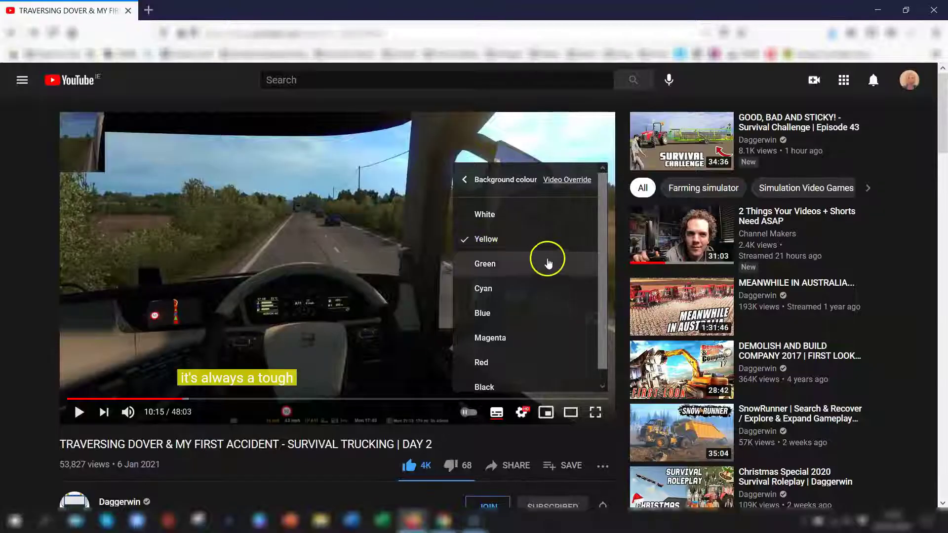
left_click(465, 180)
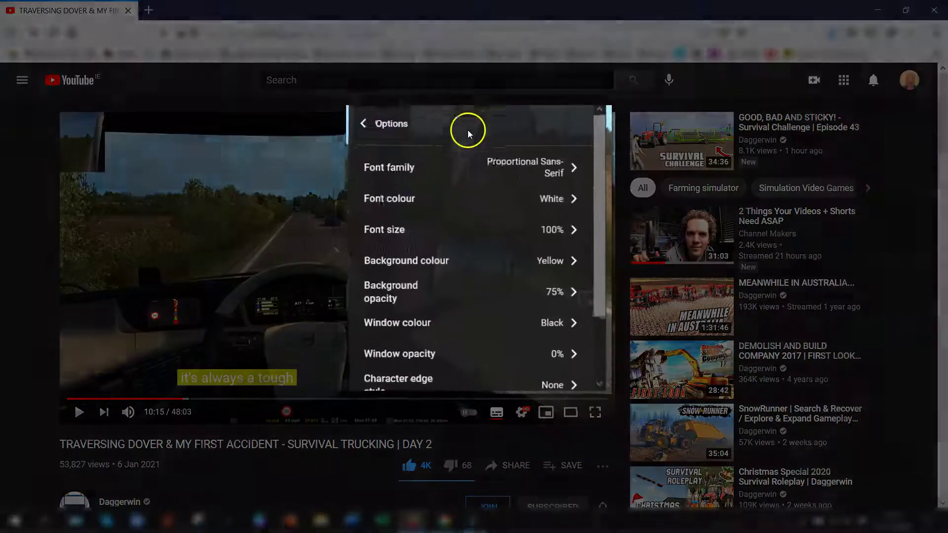
Set the subtitles' font colour to black
left_click(385, 186)
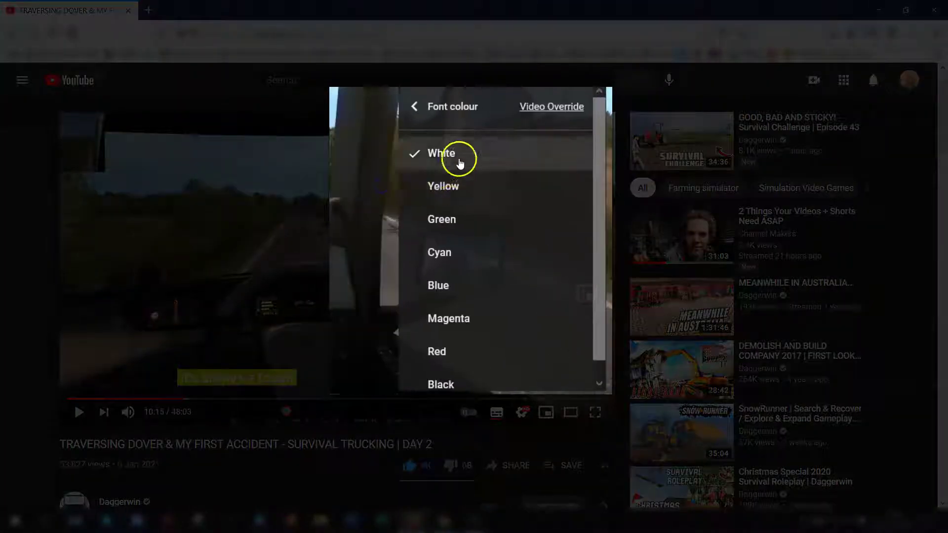
scroll(455, 338, "down", 1)
left_click(448, 366)
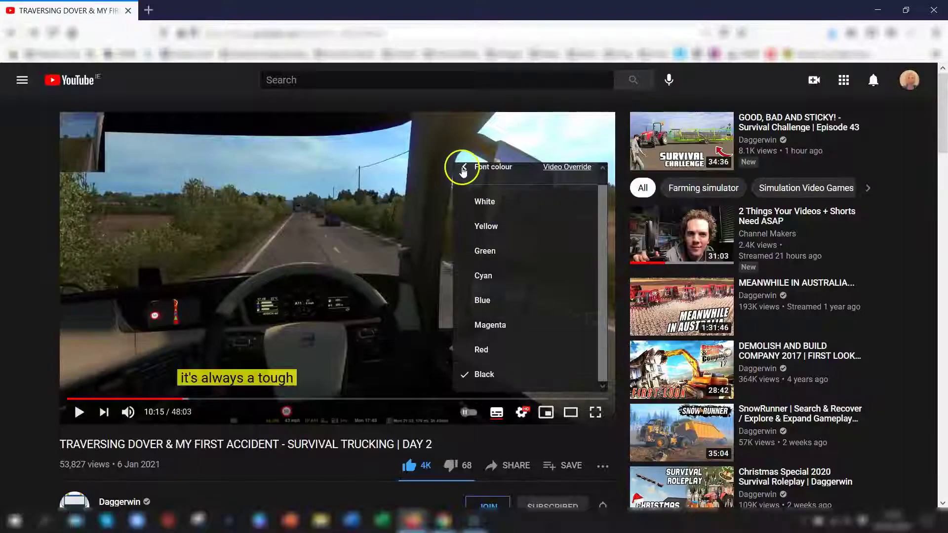
left_click(462, 165)
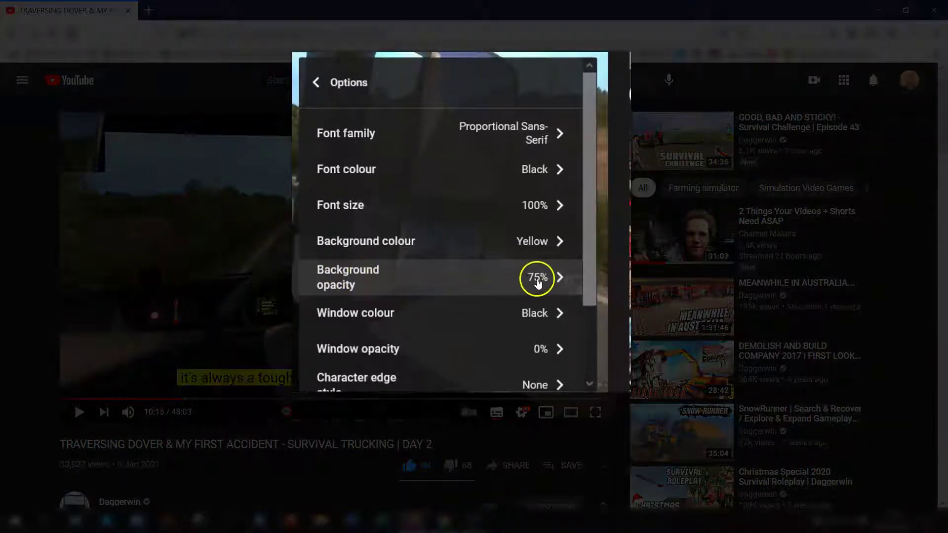
Set the subtitles' background opacity to 100%
left_click(378, 276)
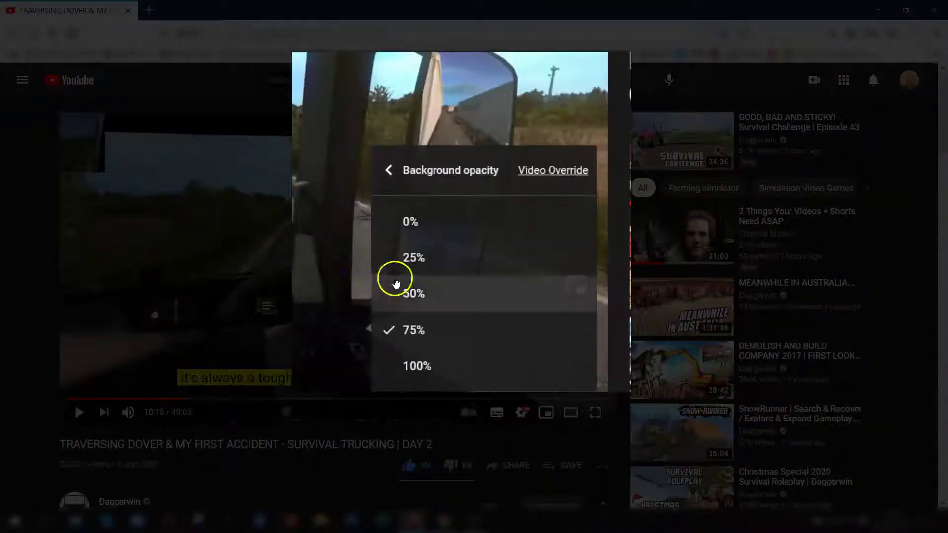
left_click(419, 366)
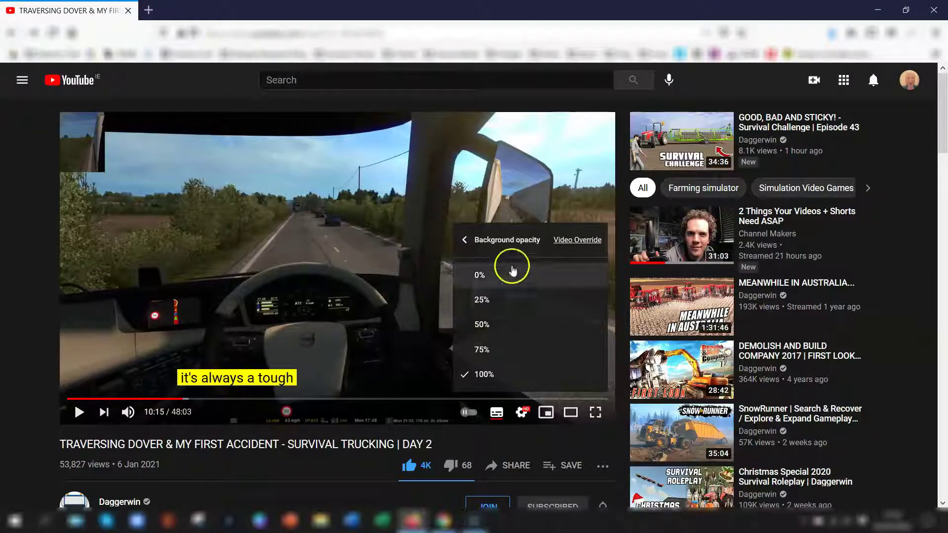
left_click(465, 241)
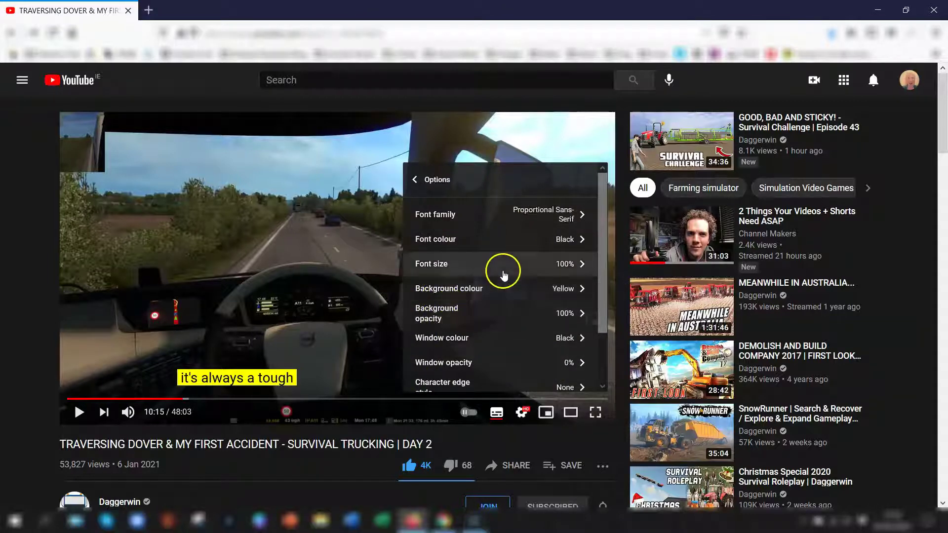
Set the subtitles' font size to 150%
left_click(423, 214)
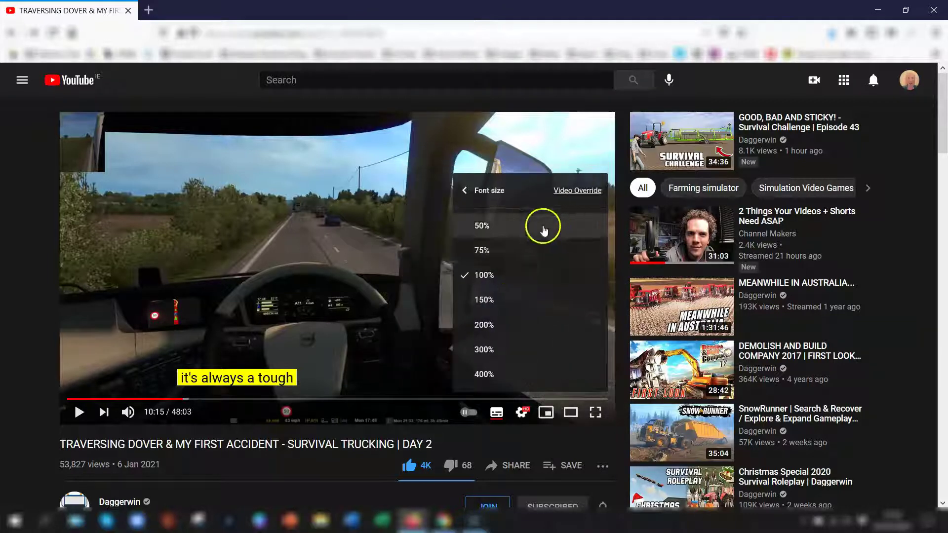
left_click(484, 300)
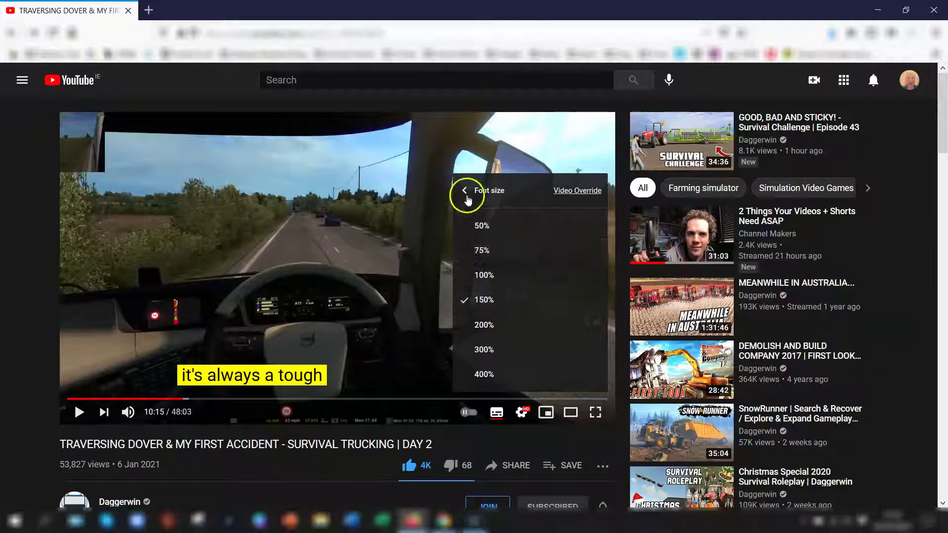
left_click(468, 199)
Examine the available character edge styles for the subtitles and close the subtitle options
left_click(502, 340)
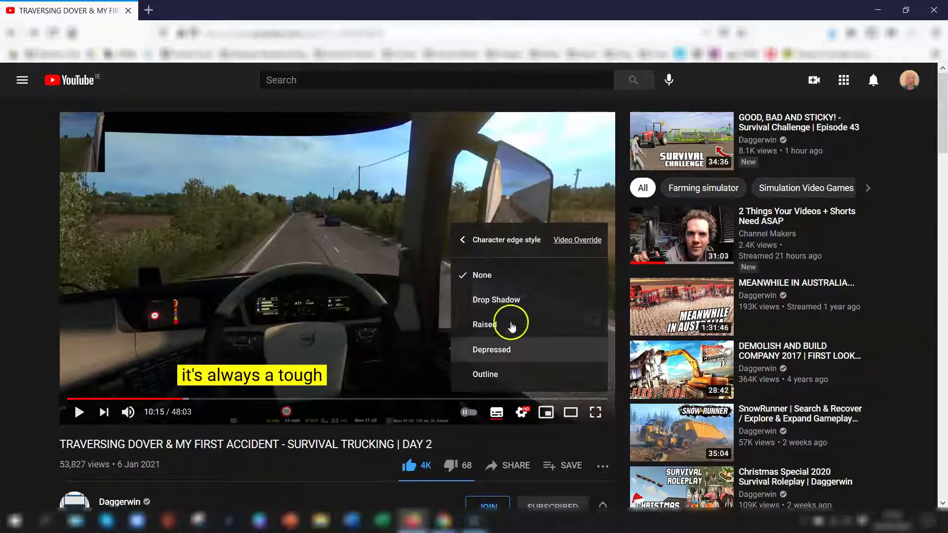
left_click(484, 239)
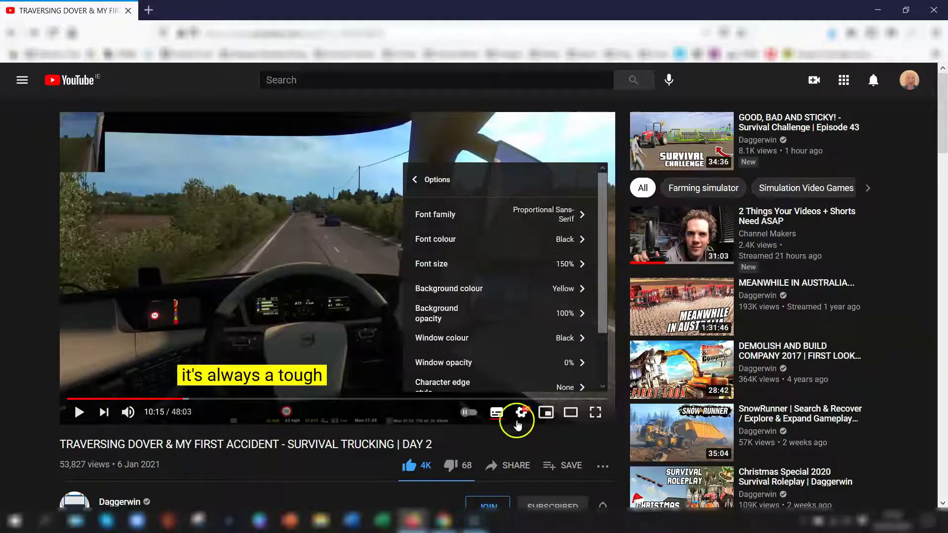
left_click(268, 252)
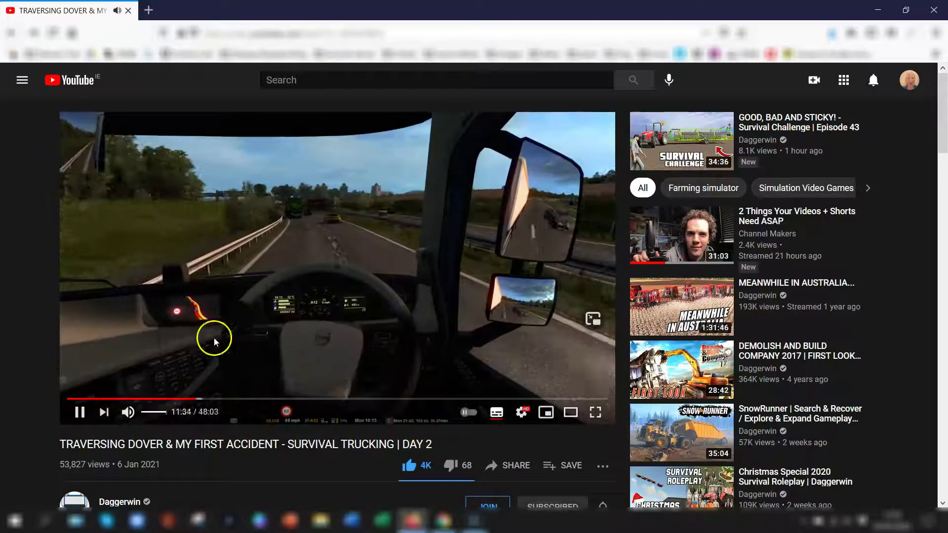
With the video paused, reset all subtitle appearance options to their defaults and resume playback
left_click(80, 412)
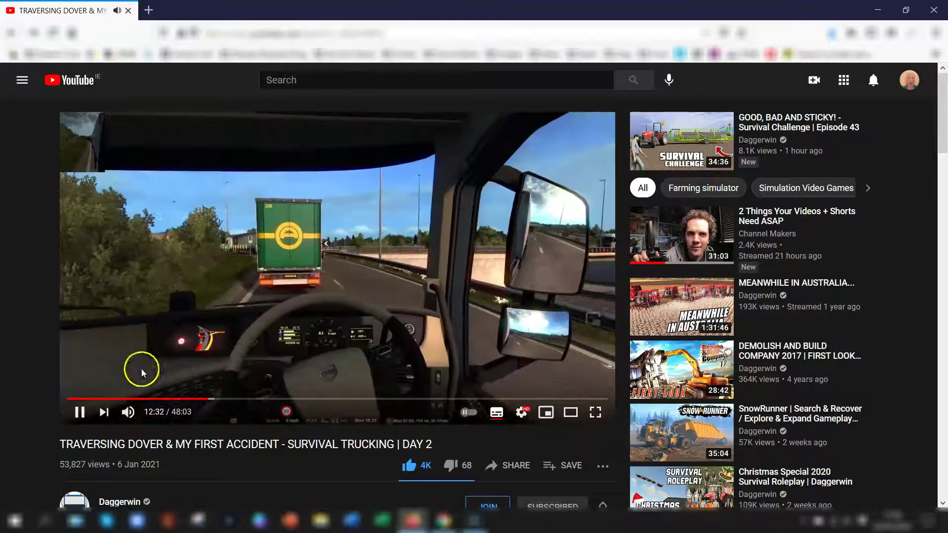
left_click(79, 411)
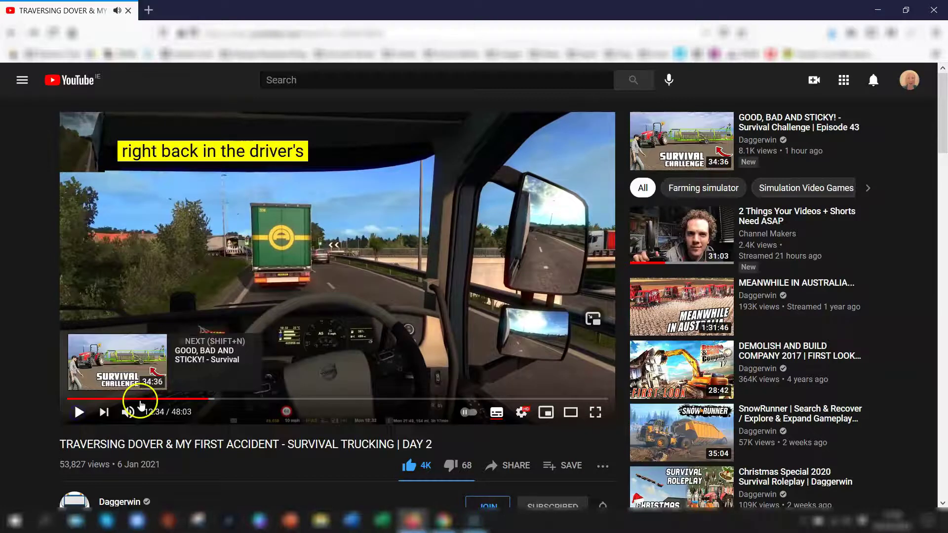
left_click(523, 412)
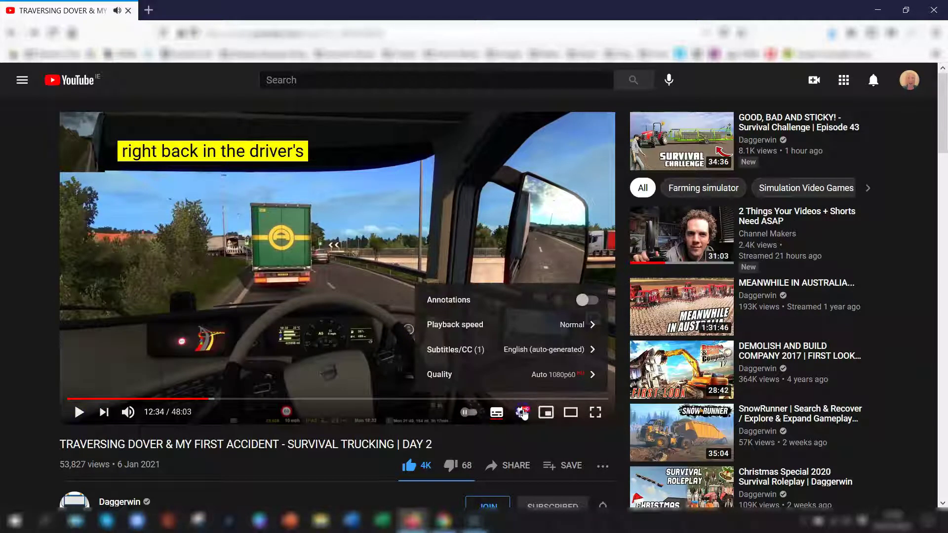
left_click(517, 350)
left_click(590, 289)
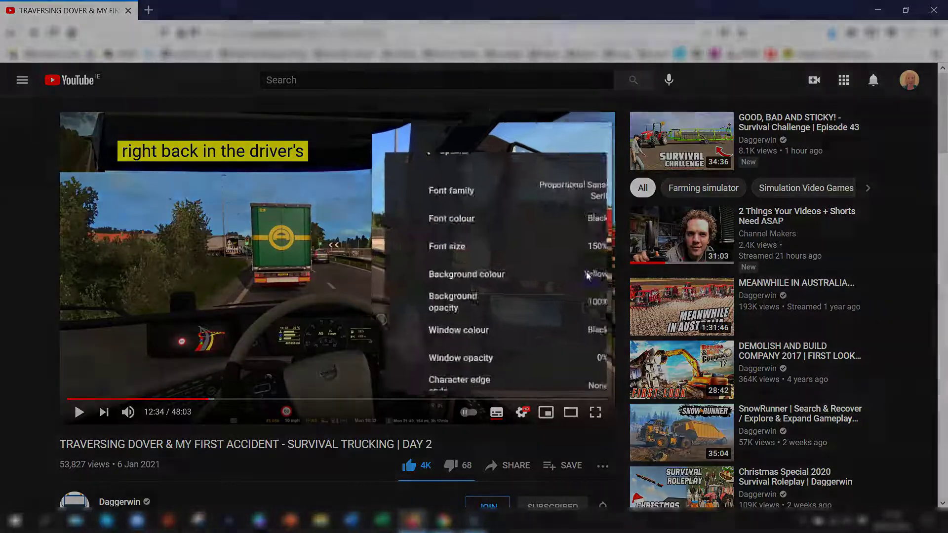
scroll(555, 278, "down", 2)
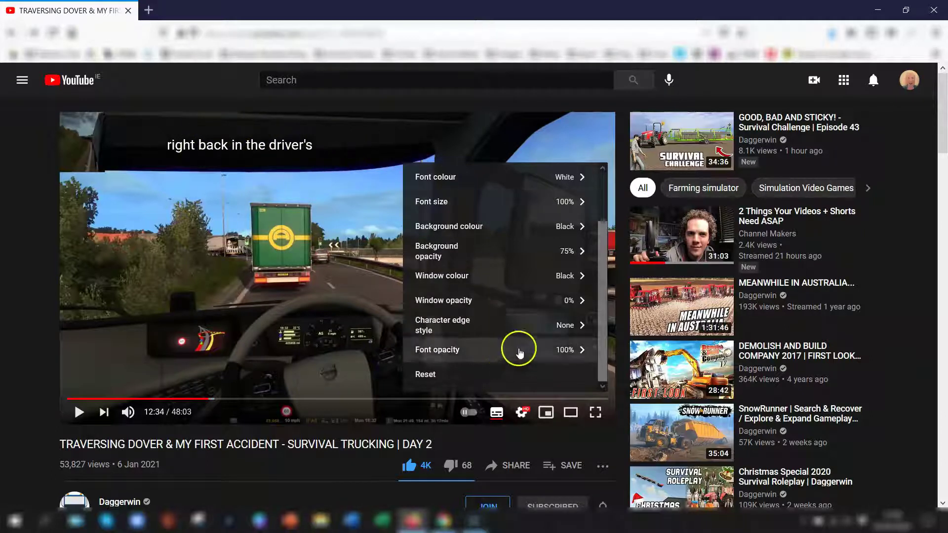
scroll(565, 276, "up", 2)
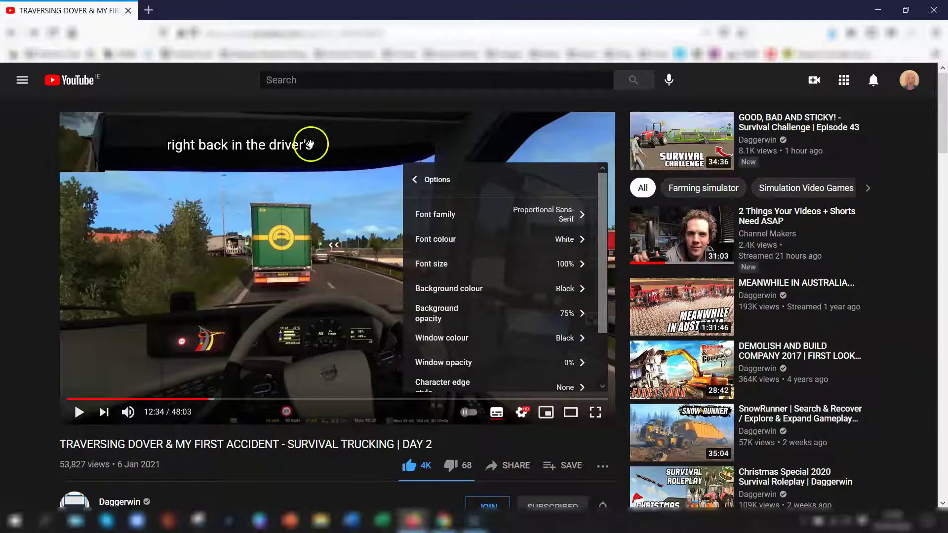
left_click(79, 413)
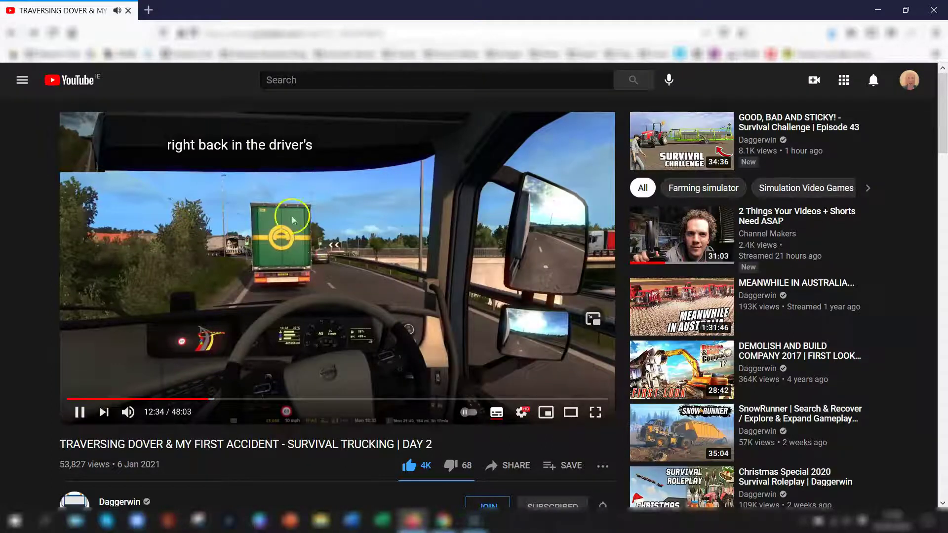